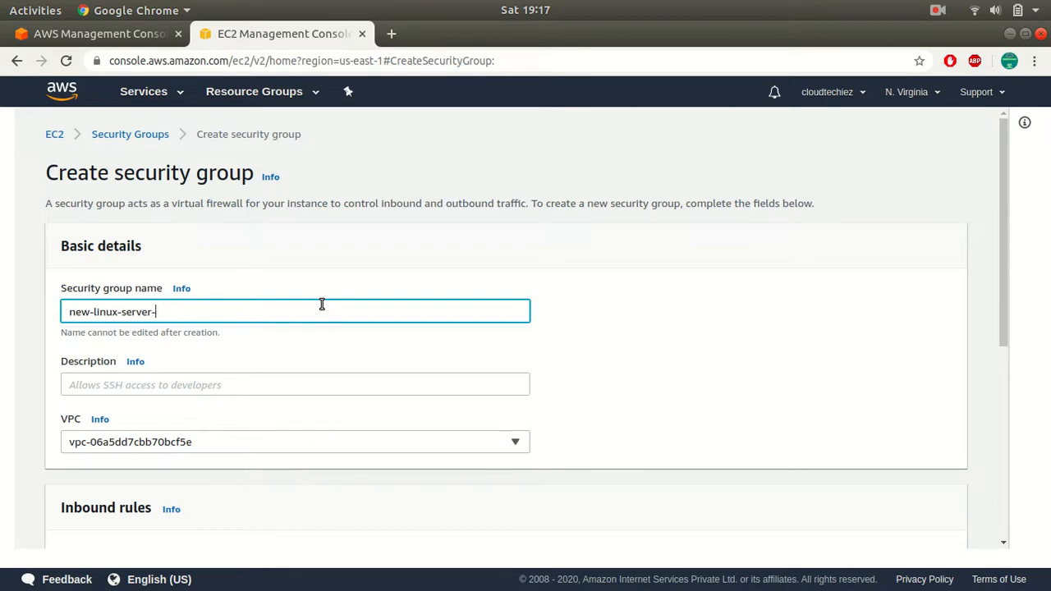
# Step: Reuse the security group name new-linux-server-sg as its description and keep the default VPC
pyautogui.hotkey('ctrl', 'a')
pyautogui.hotkey('ctrl', 'c')
pyautogui.press('Tab')
pyautogui.press('Tab')
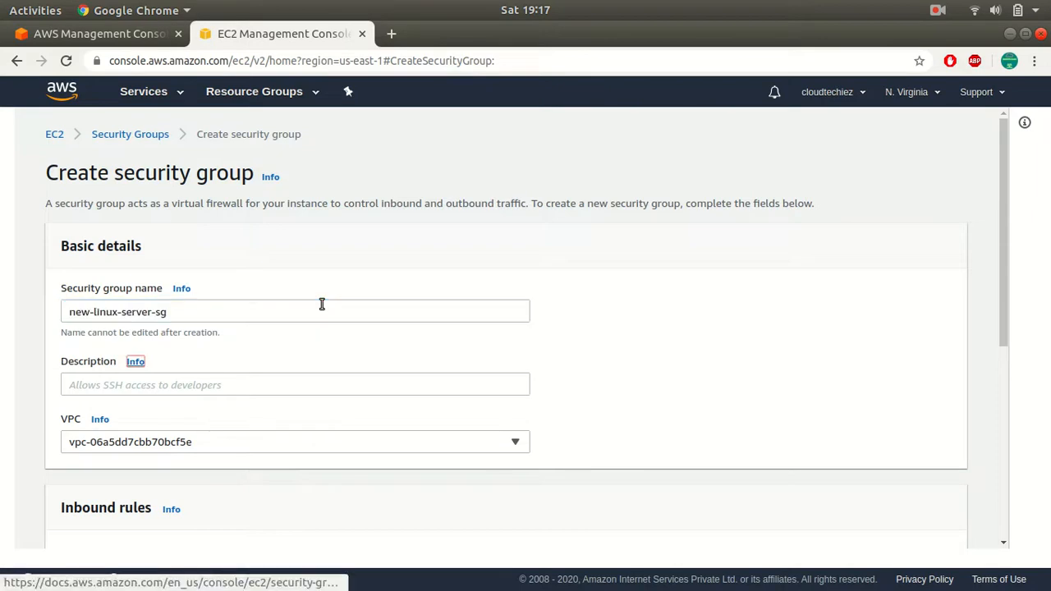
pyautogui.hotkey('ctrl', 'v')
pyautogui.scroll(-3, 301, 392)
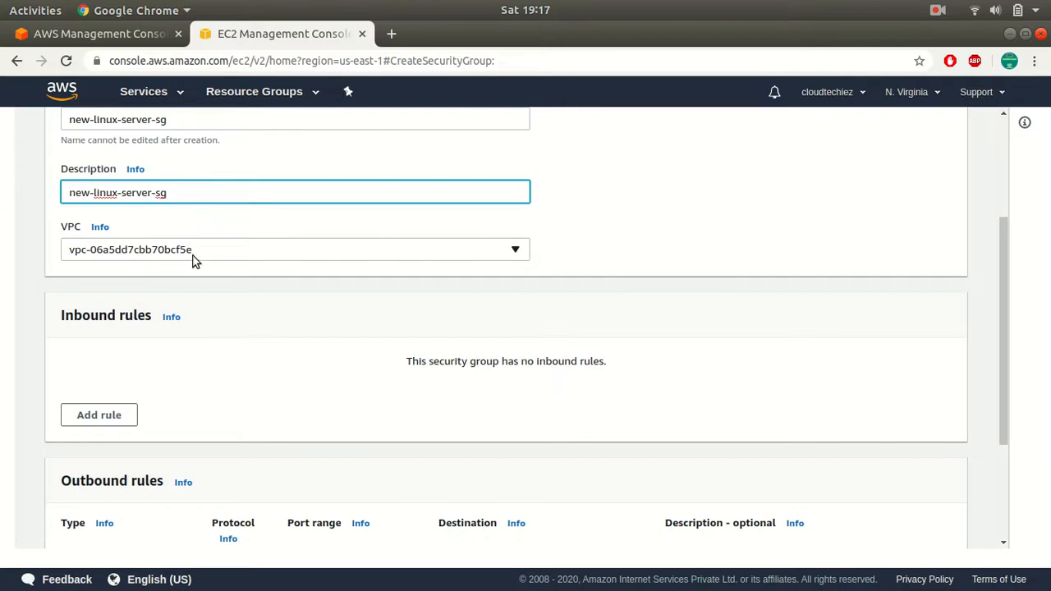
pyautogui.click(158, 257)
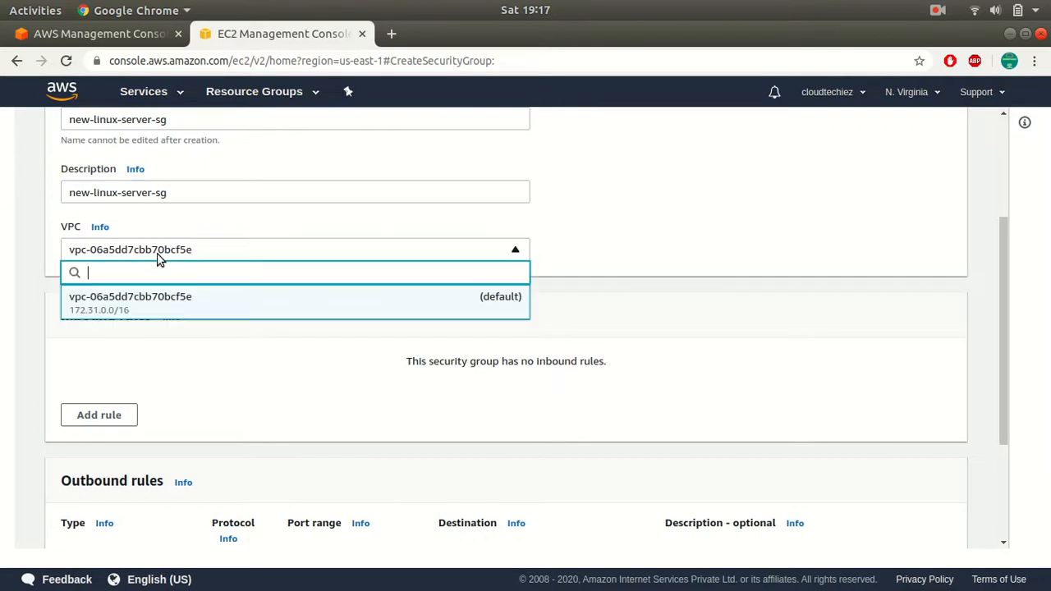
pyautogui.click(55, 328)
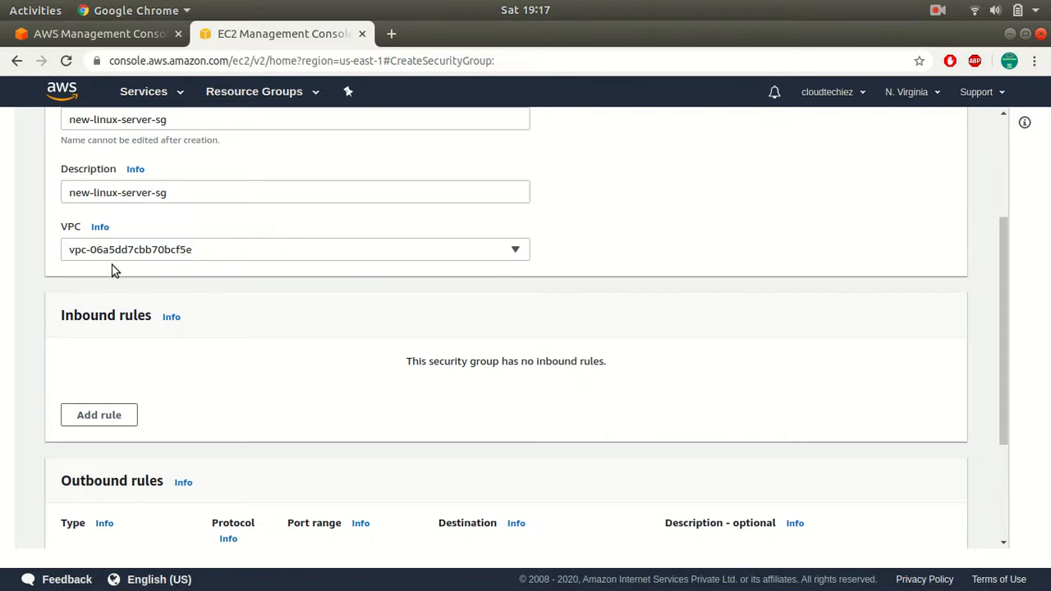
# Step: Add an inbound rule of type SSH to the security group
pyautogui.scroll(-3, 141, 263)
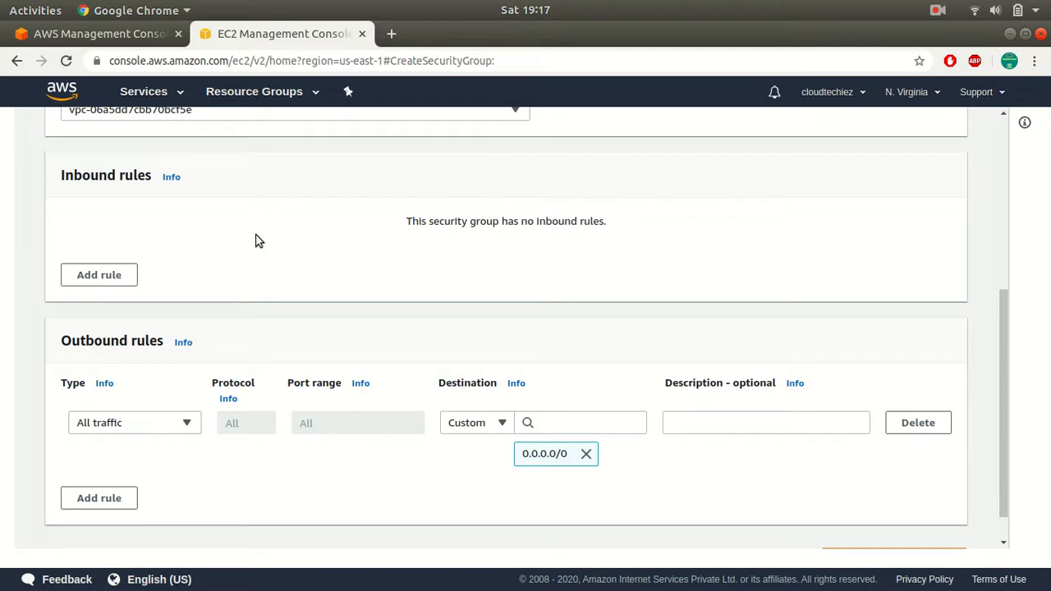
pyautogui.click(97, 274)
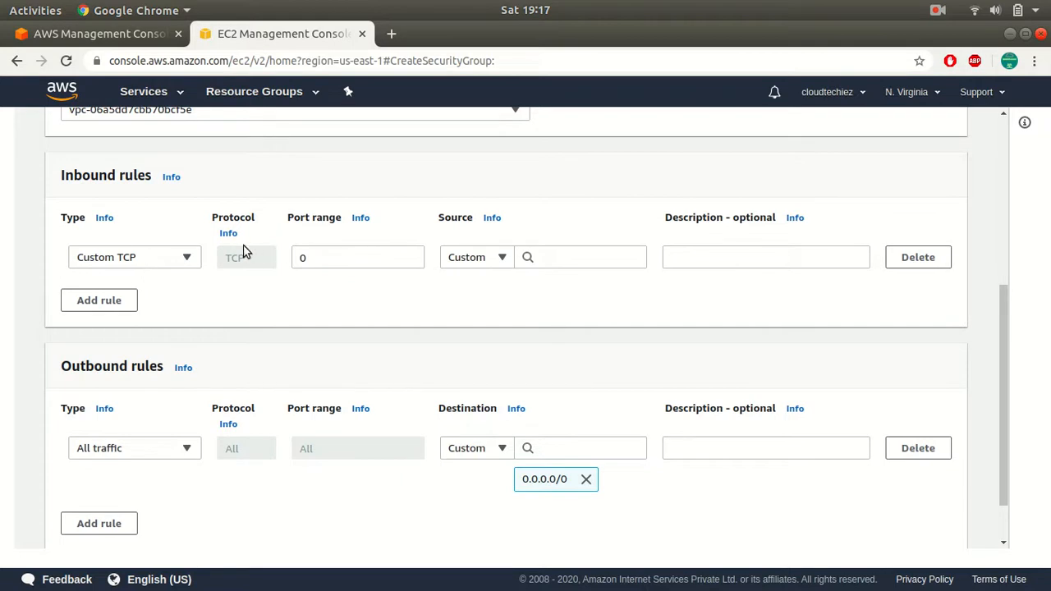
pyautogui.click(187, 259)
pyautogui.scroll(-1, 154, 378)
pyautogui.scroll(-3, 152, 376)
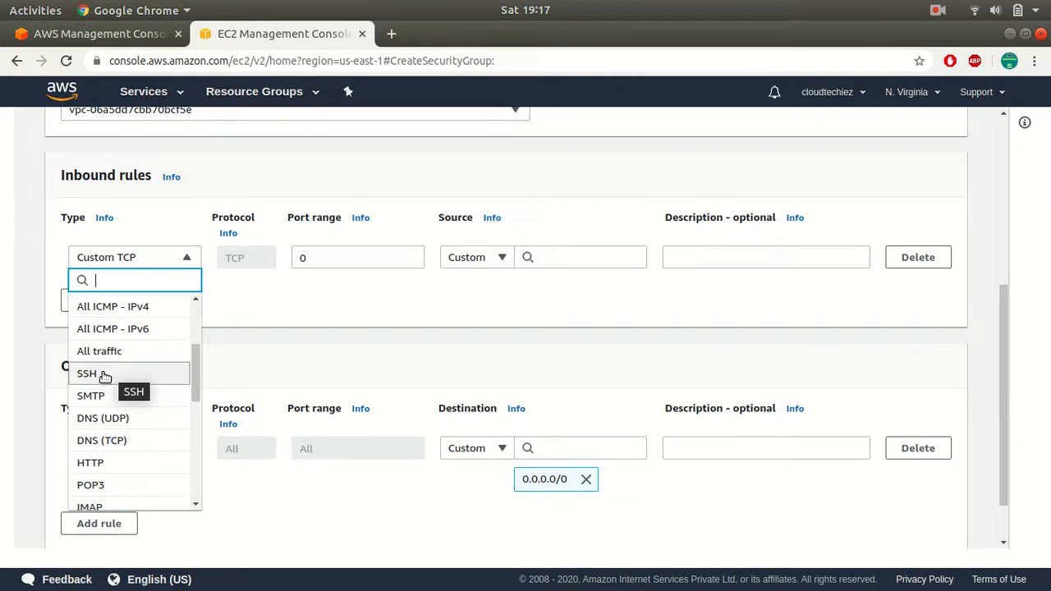
pyautogui.click(106, 375)
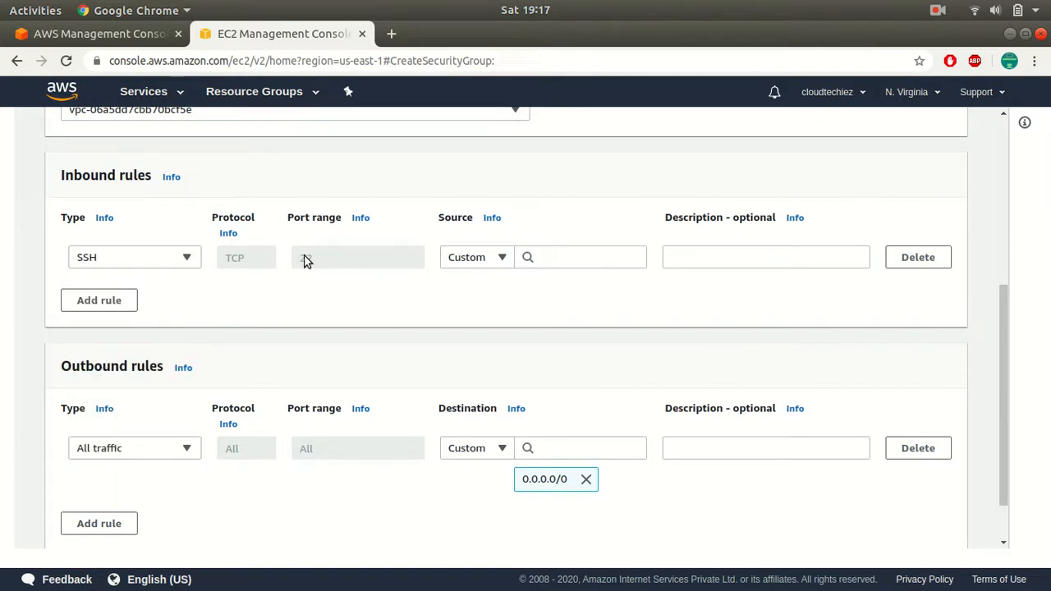
# Step: Try Anywhere and My IP as the source of the SSH inbound rule
pyautogui.click(503, 258)
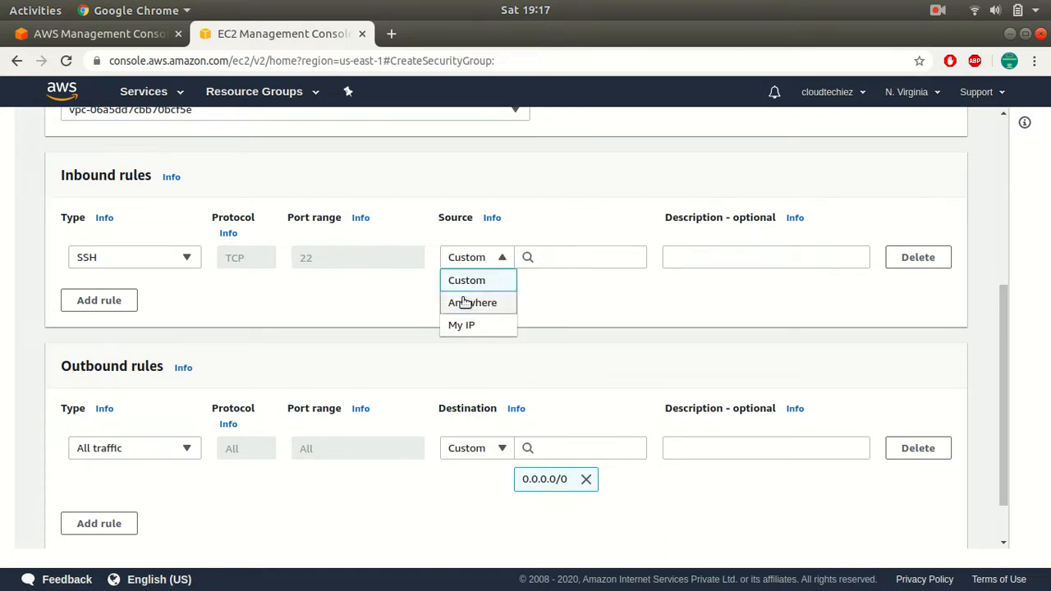
pyautogui.click(498, 303)
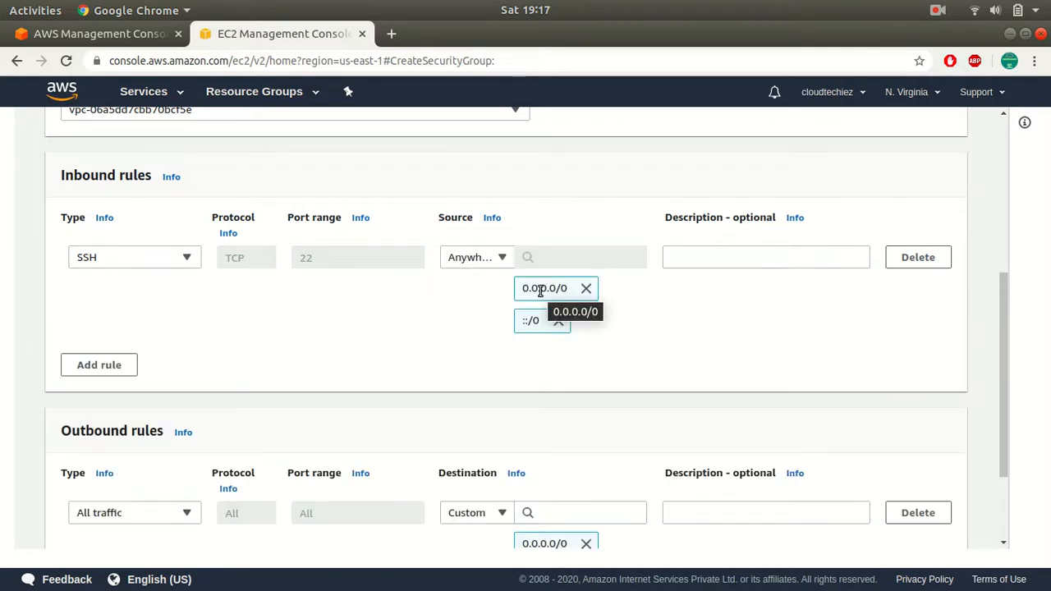
pyautogui.click(500, 257)
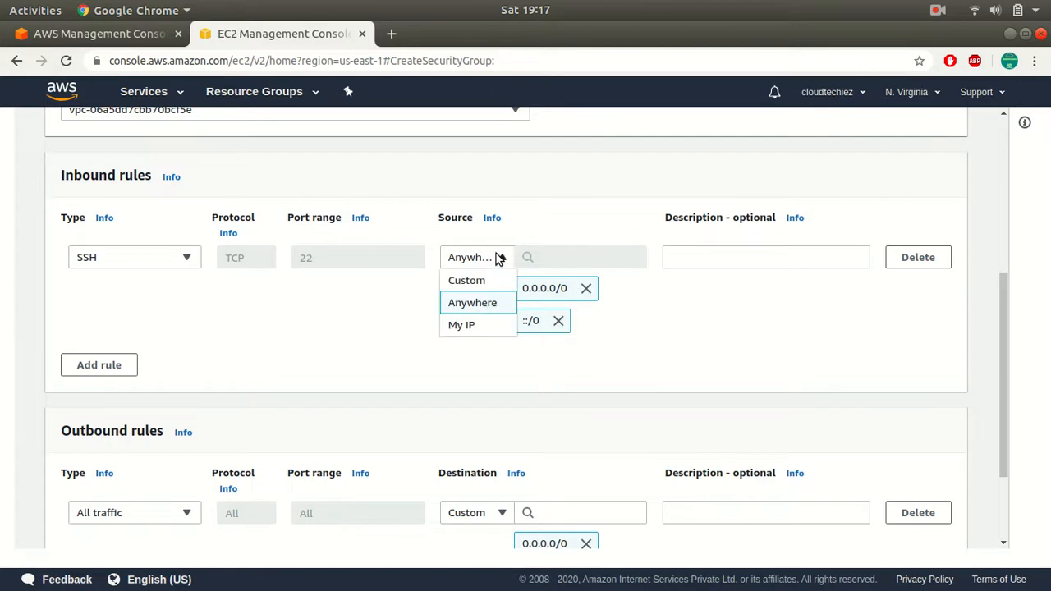
pyautogui.click(482, 323)
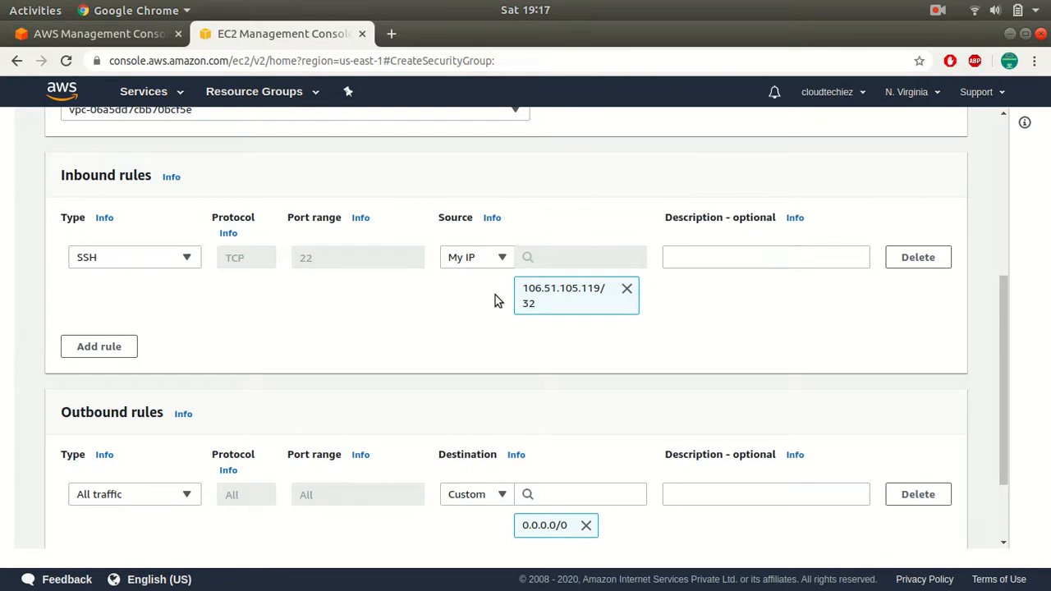
# Step: Set the SSH inbound rule's source to Custom with the CIDR block 0.0.0.0/0
pyautogui.click(500, 258)
pyautogui.click(479, 280)
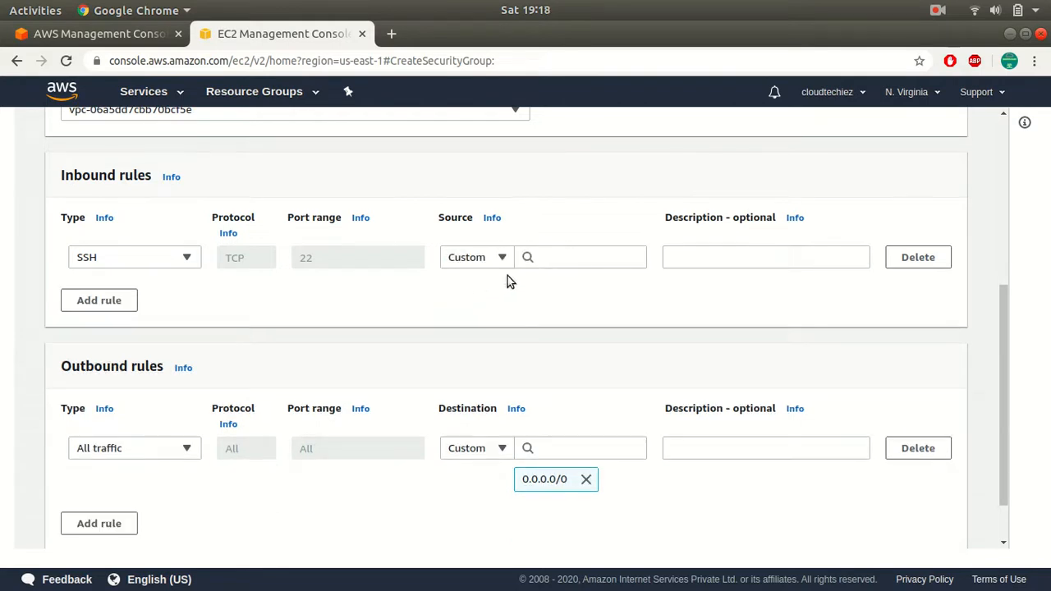
pyautogui.click(575, 259)
pyautogui.click(575, 310)
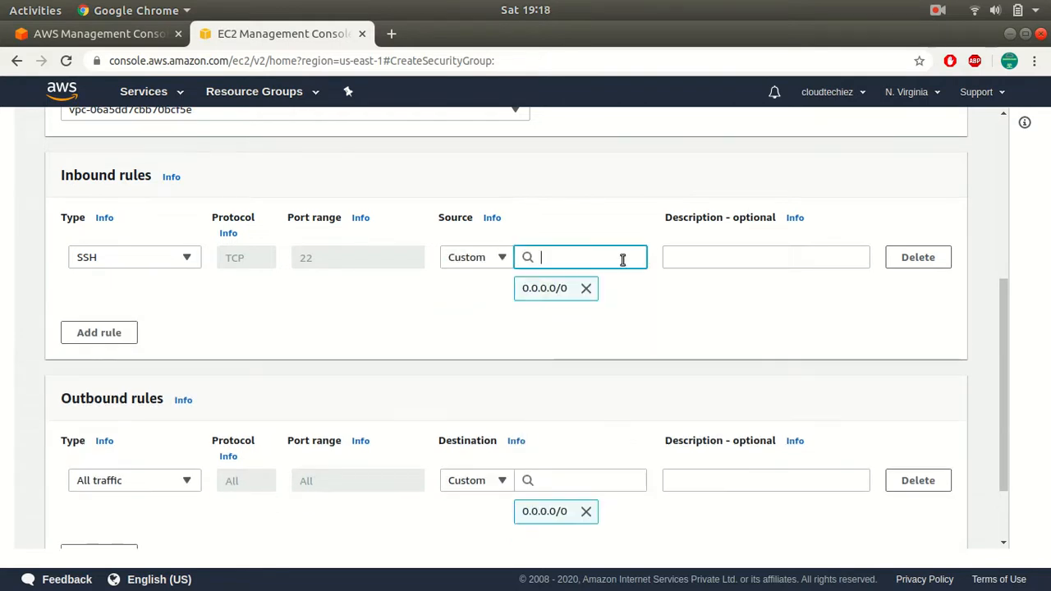
# Step: Add a second inbound rule of type HTTP with the custom source 0.0.0.0/0
pyautogui.click(102, 332)
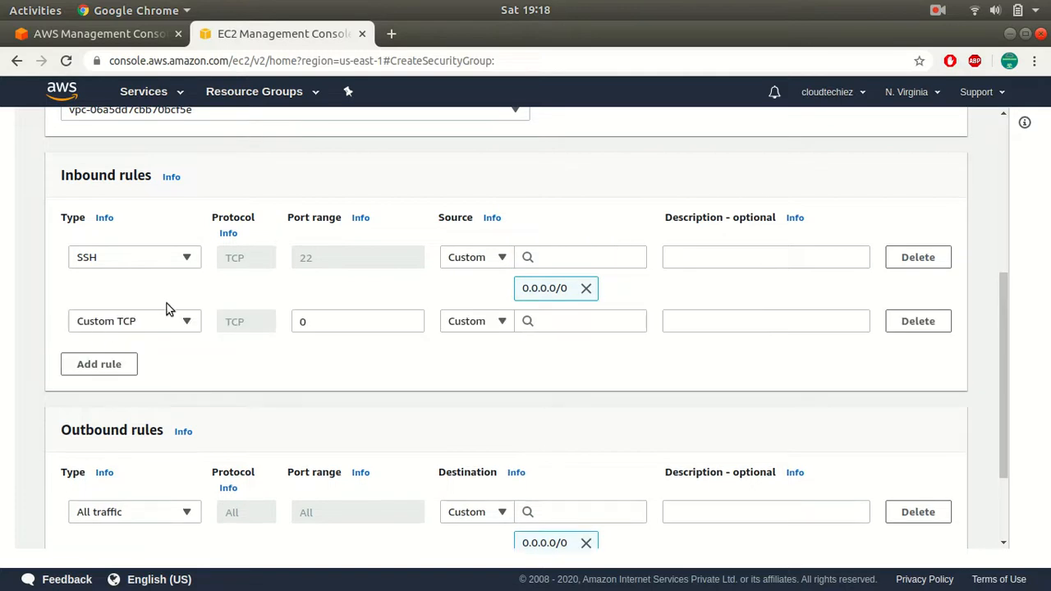
pyautogui.click(147, 321)
pyautogui.scroll(-5, 148, 463)
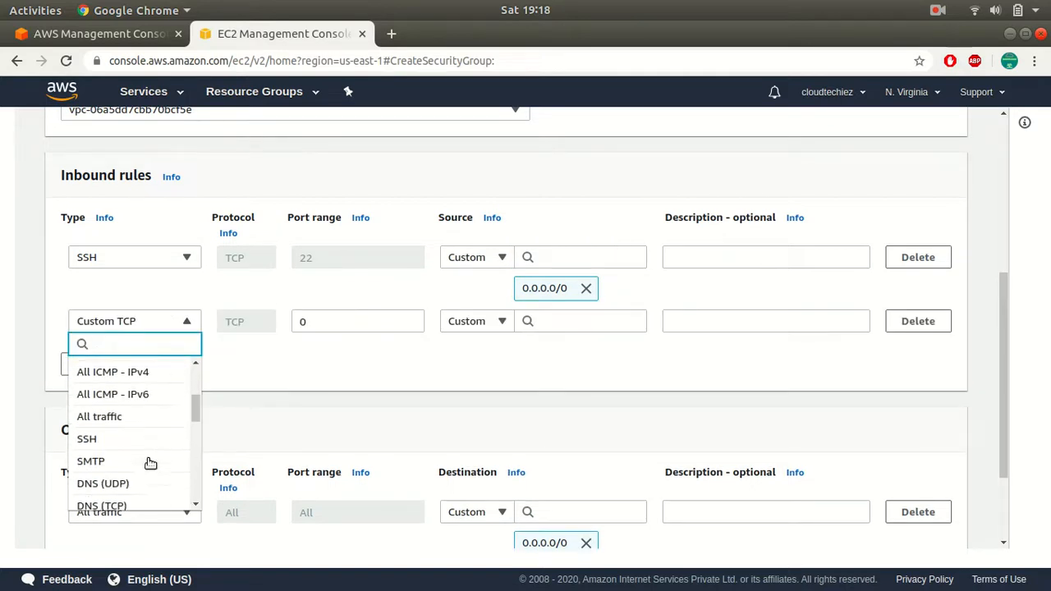
pyautogui.scroll(-1, 148, 462)
pyautogui.click(123, 396)
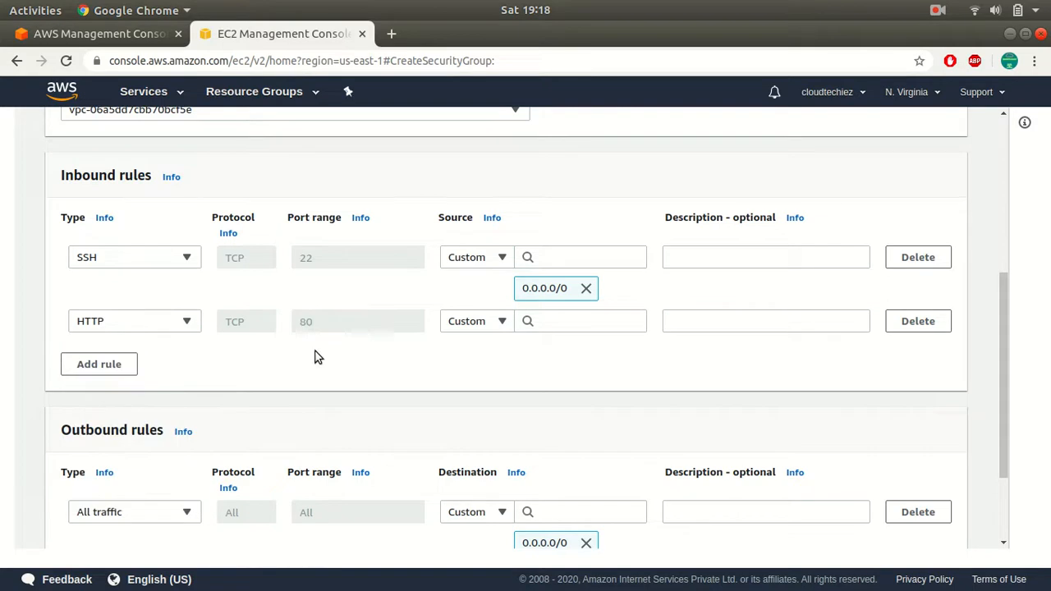
pyautogui.click(575, 329)
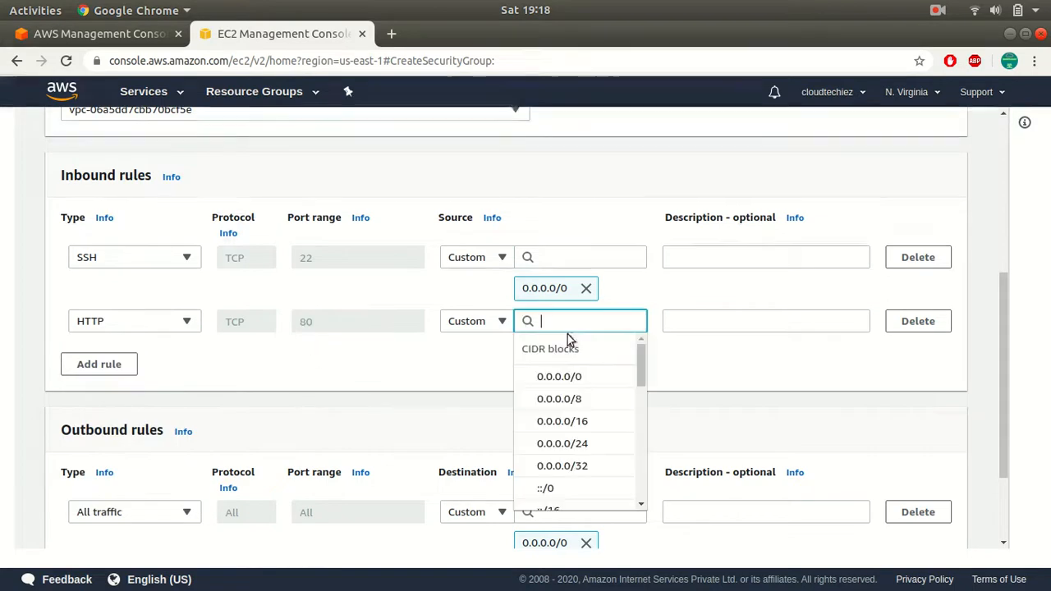
pyautogui.click(539, 375)
# Step: Add a third inbound rule of type HTTPS with the custom source 0.0.0.0/0
pyautogui.click(127, 398)
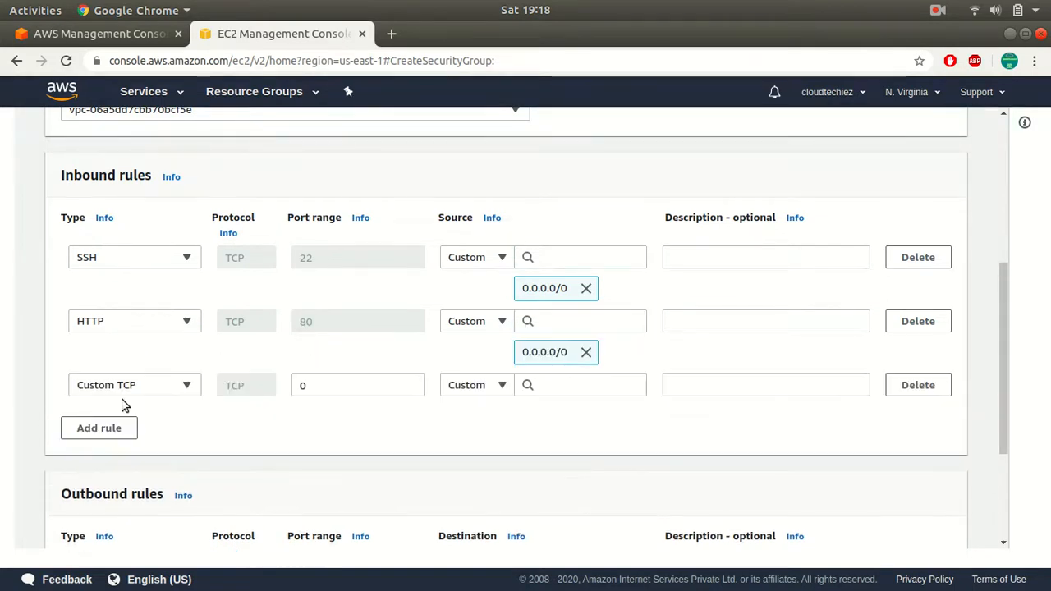
pyautogui.click(125, 386)
pyautogui.scroll(-5, 141, 337)
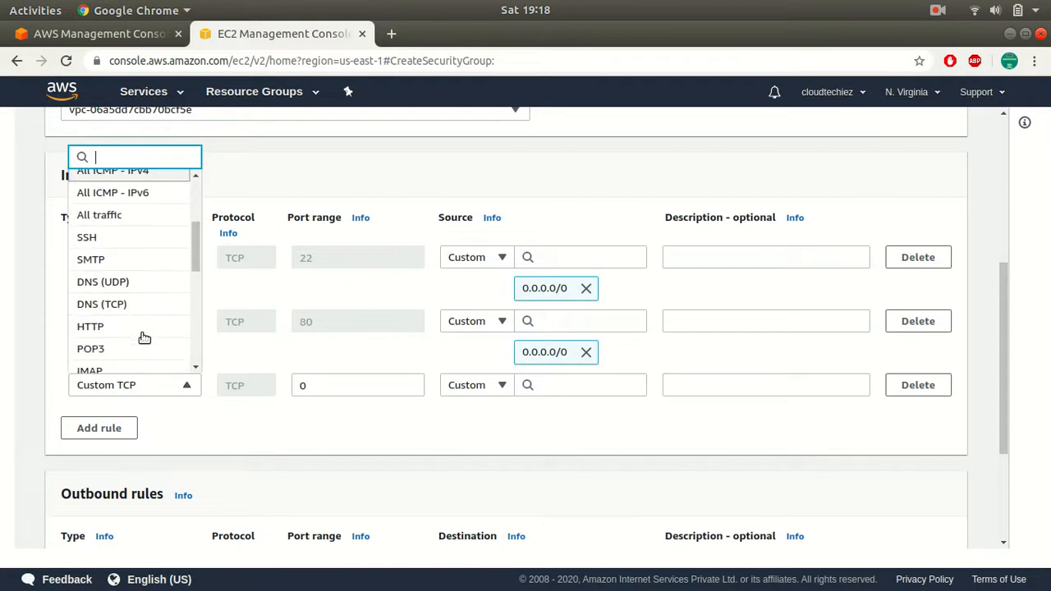
pyautogui.click(142, 328)
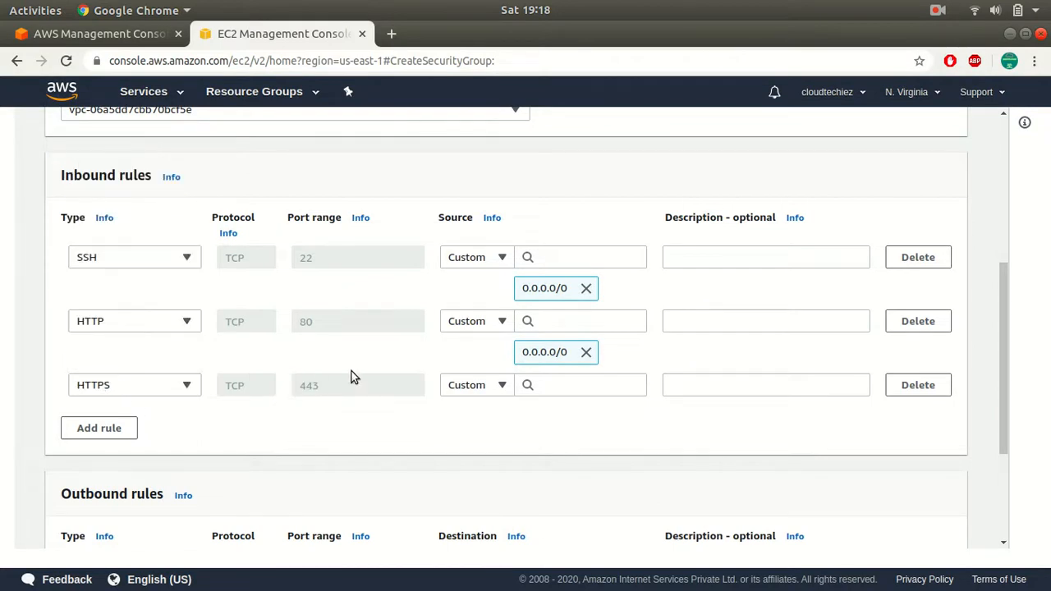
pyautogui.click(584, 384)
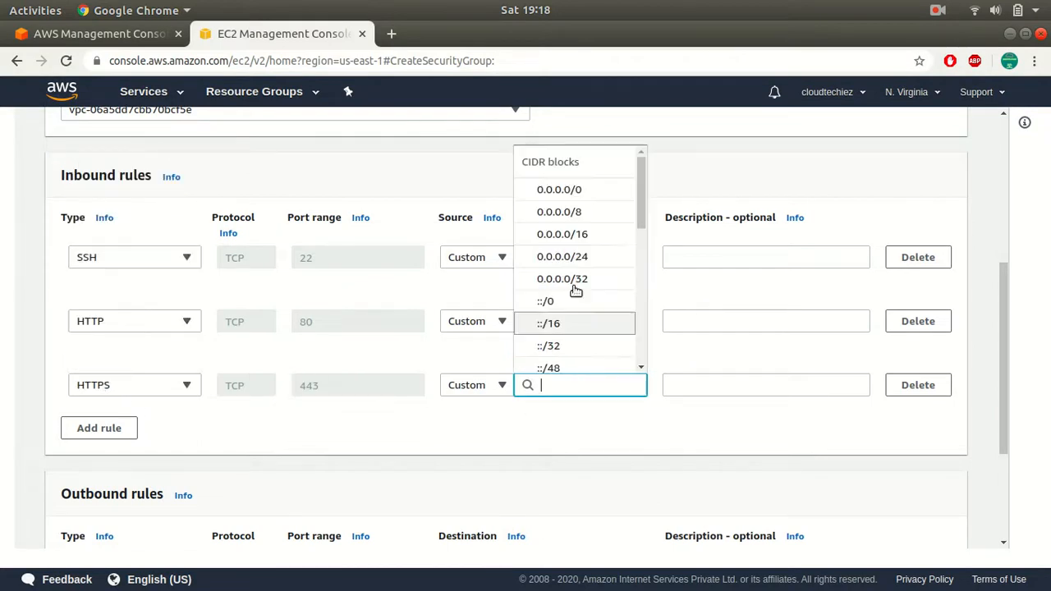
pyautogui.click(577, 197)
# Step: Create the security group with the default outbound rule and go to the EC2 instances list
pyautogui.scroll(-5, 552, 403)
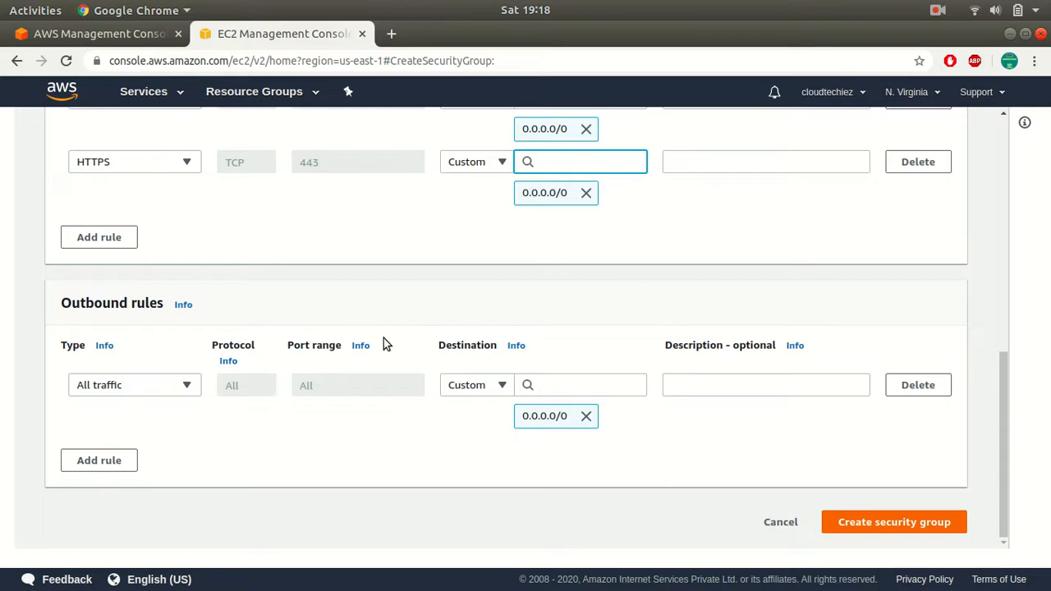
pyautogui.click(834, 522)
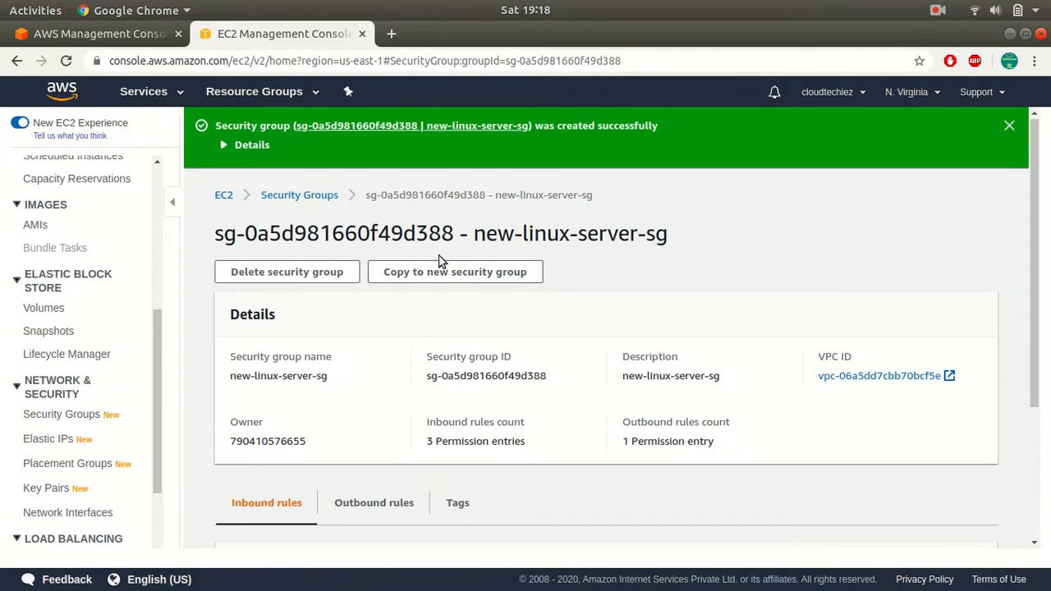
pyautogui.scroll(4, 88, 321)
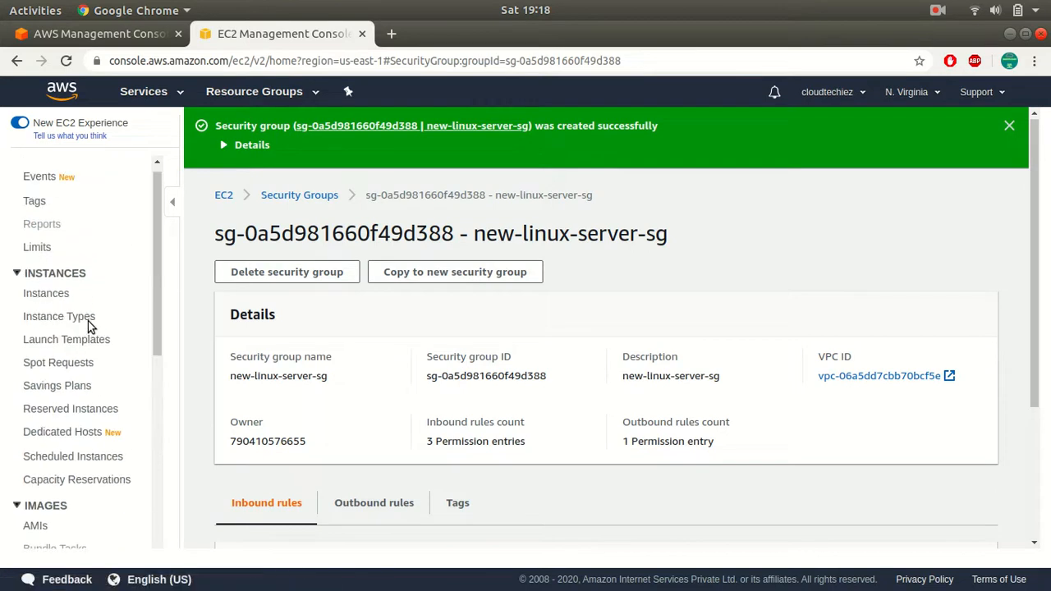
pyautogui.click(33, 292)
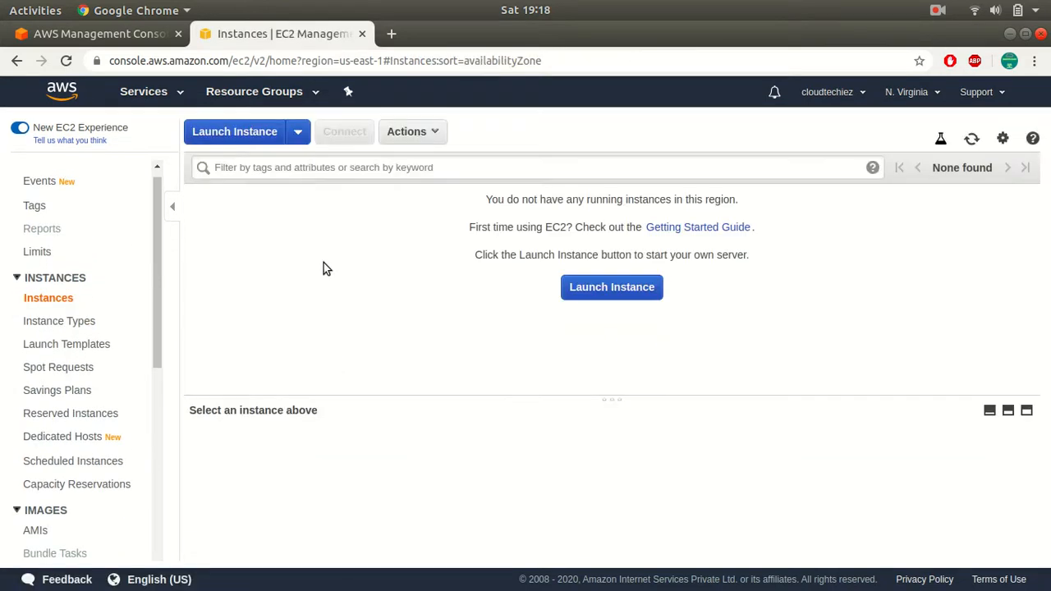
# Step: Start launching a t2.micro instance from the 64-bit (x86) Amazon Linux 2 AMI, keeping default details and storage, up to the tags stage
pyautogui.click(238, 137)
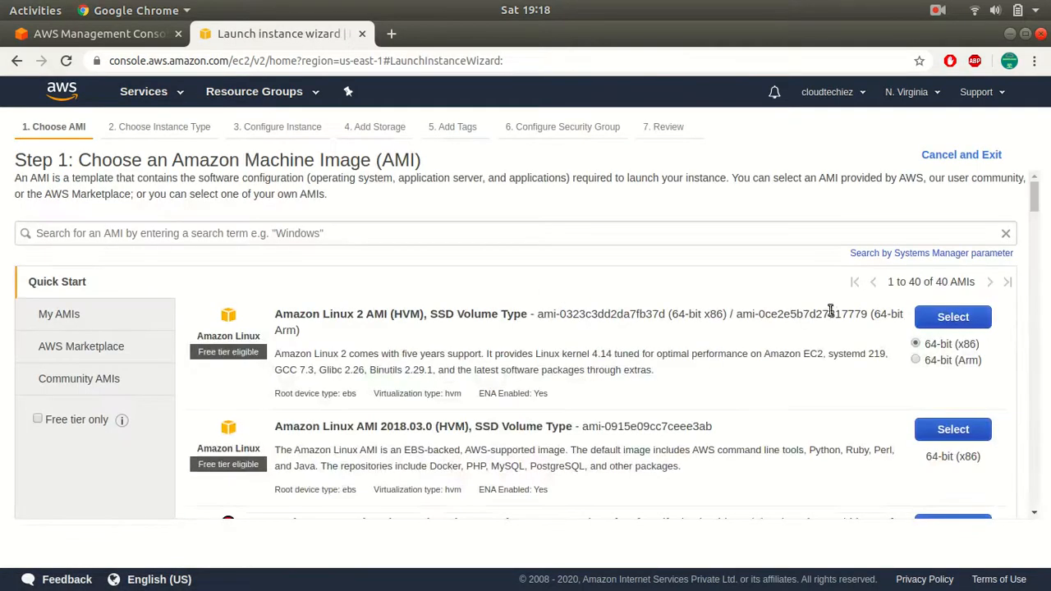
pyautogui.click(925, 316)
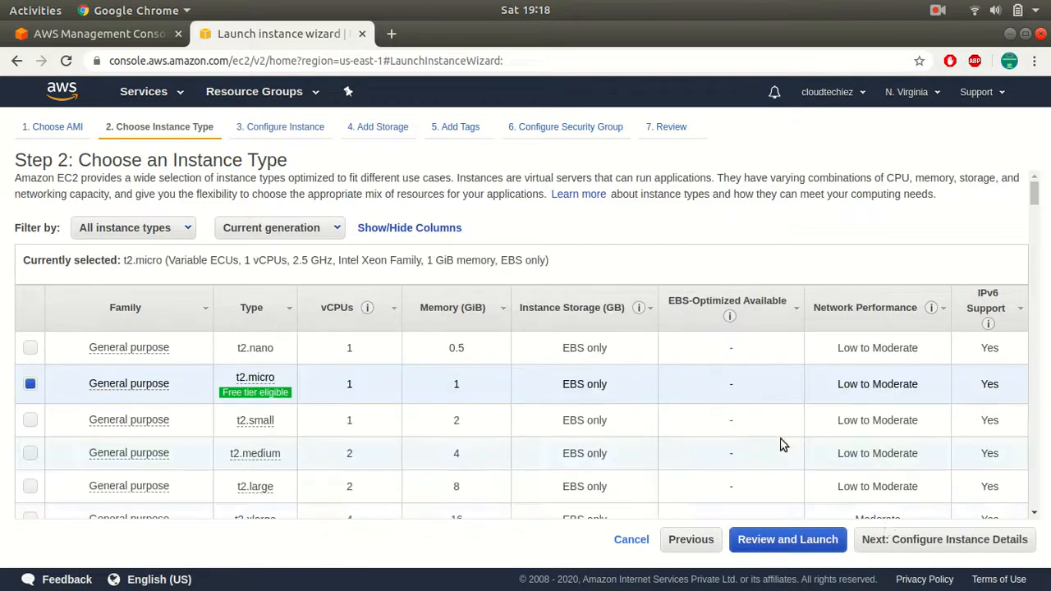
pyautogui.click(918, 542)
pyautogui.click(981, 539)
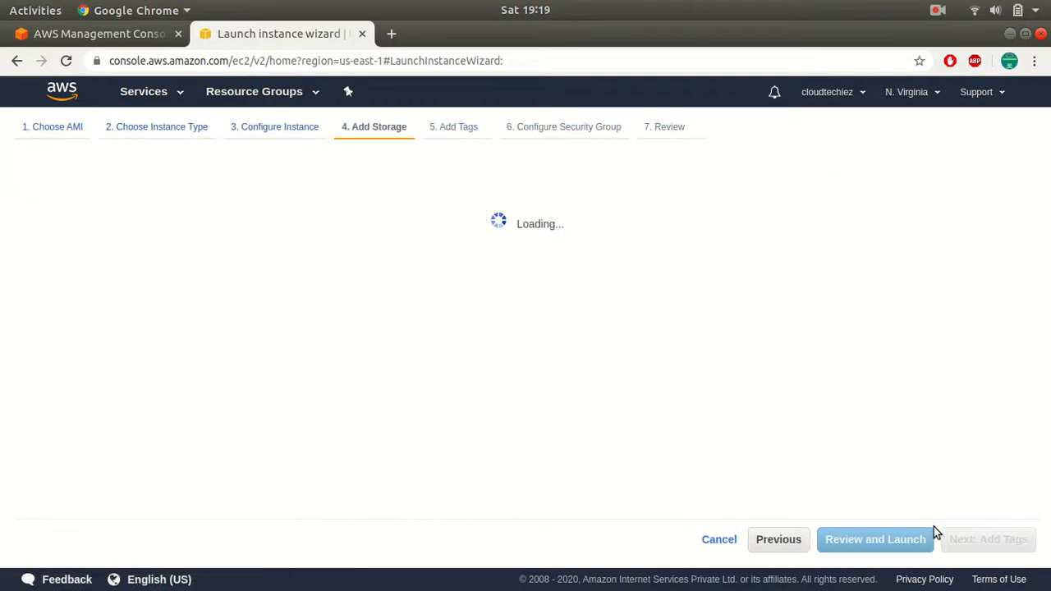
pyautogui.click(977, 541)
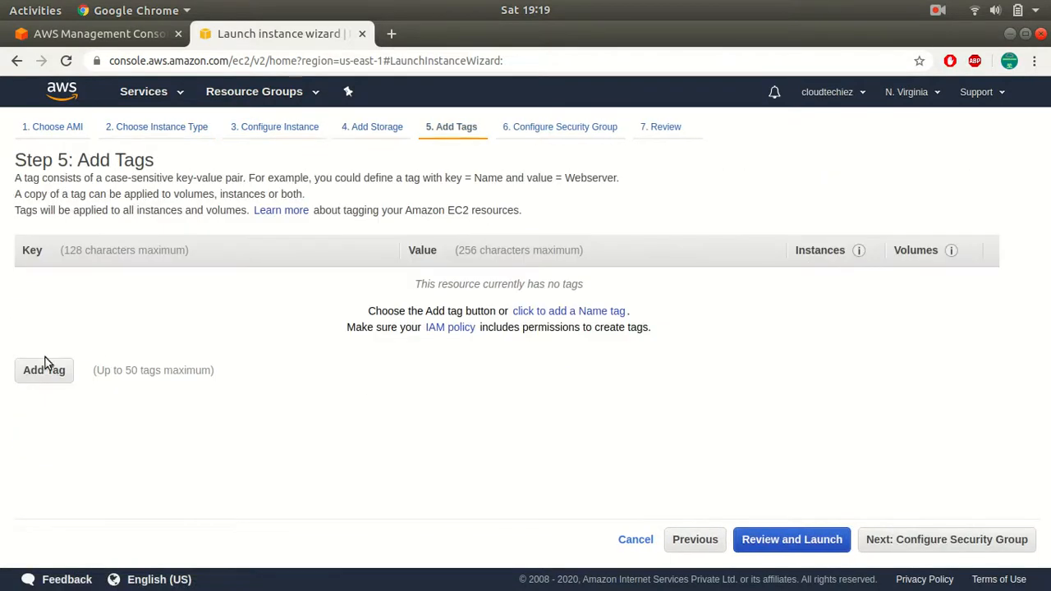
# Step: Add a tag to the instance with the key Name and a Linux server name as its value
pyautogui.click(37, 379)
pyautogui.write('Name')
pyautogui.press('Tab')
pyautogui.write('Liu')
pyautogui.press('BackSpace')
pyautogui.write('nux-sere')
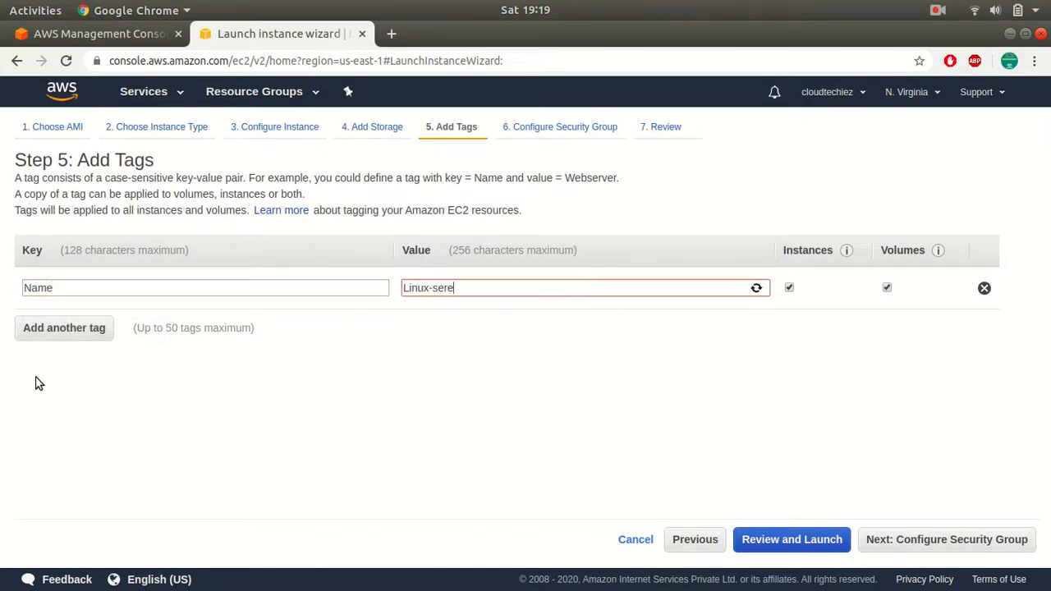
pyautogui.write('rer')
# Step: Assign the existing security group new-linux-server-sg to the instance and review its inbound rules
pyautogui.click(892, 539)
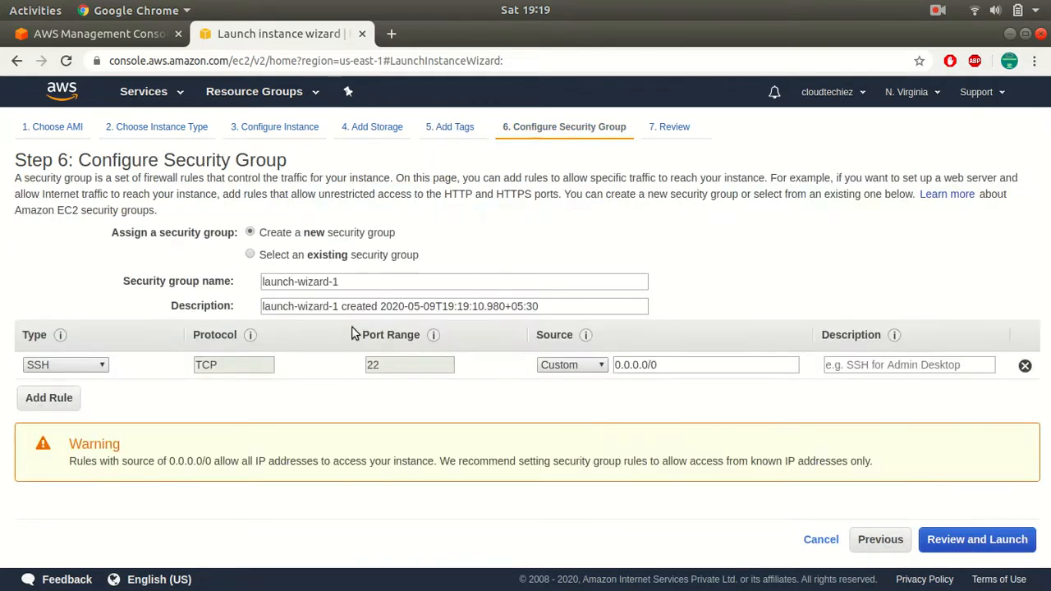
pyautogui.click(281, 256)
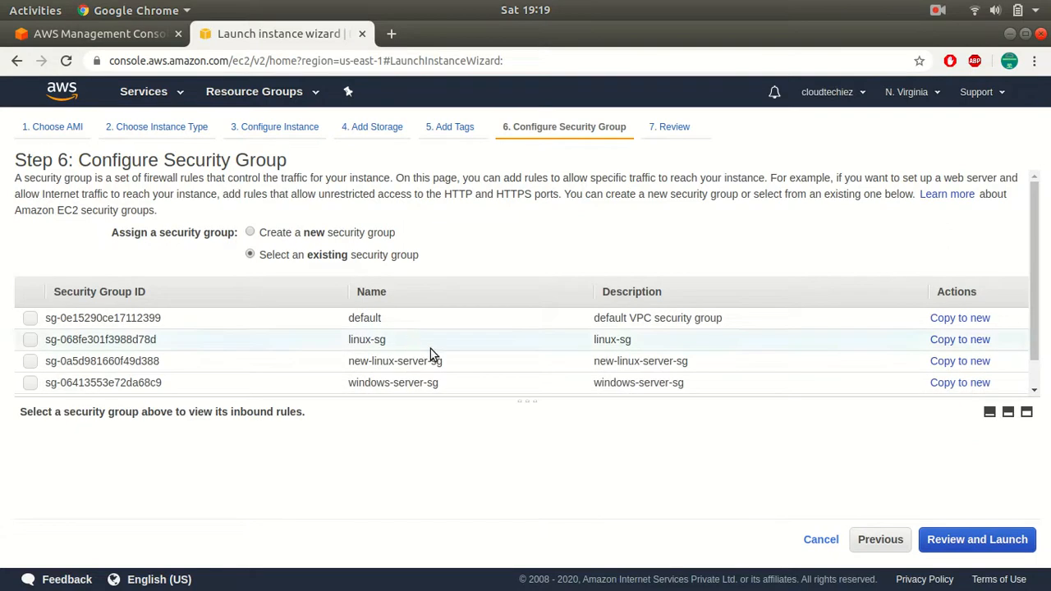
pyautogui.click(357, 361)
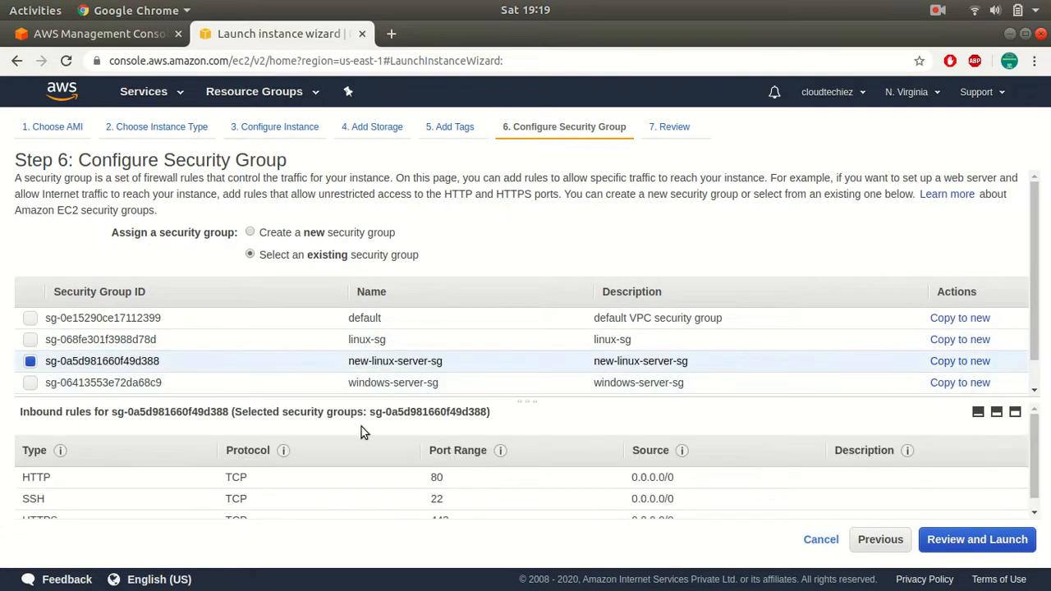
pyautogui.scroll(-1, 382, 464)
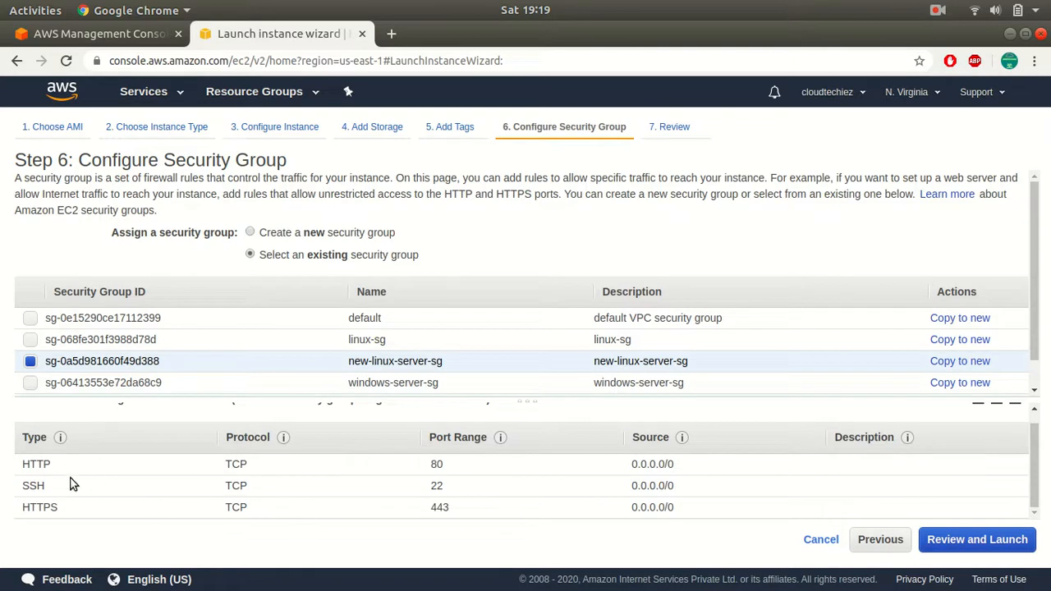
# Step: Launch the instance with an existing key pair, acknowledging access to its private key file, and go to the instances list
pyautogui.click(964, 539)
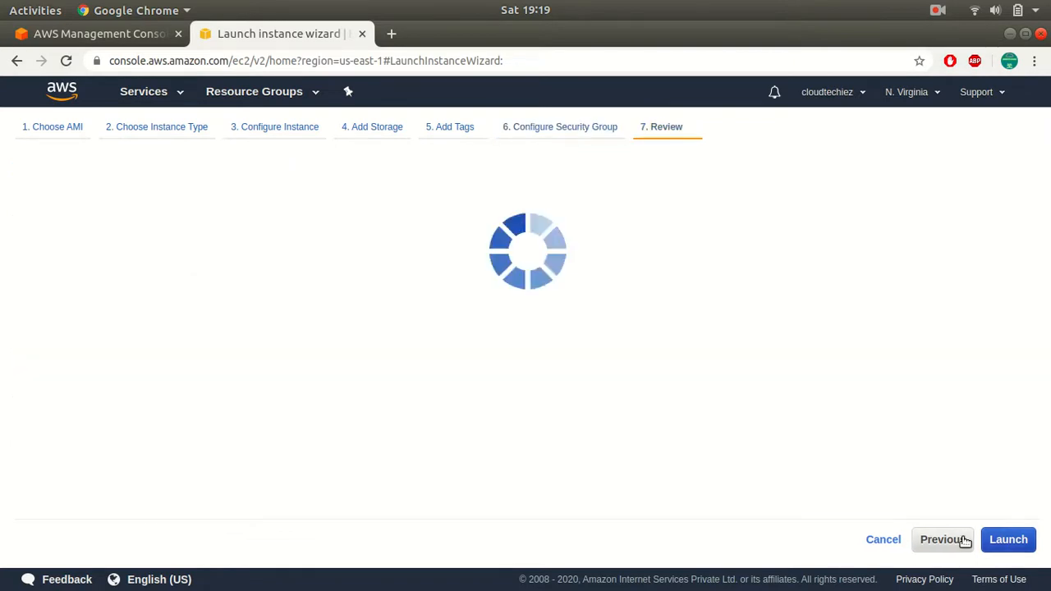
pyautogui.click(1024, 538)
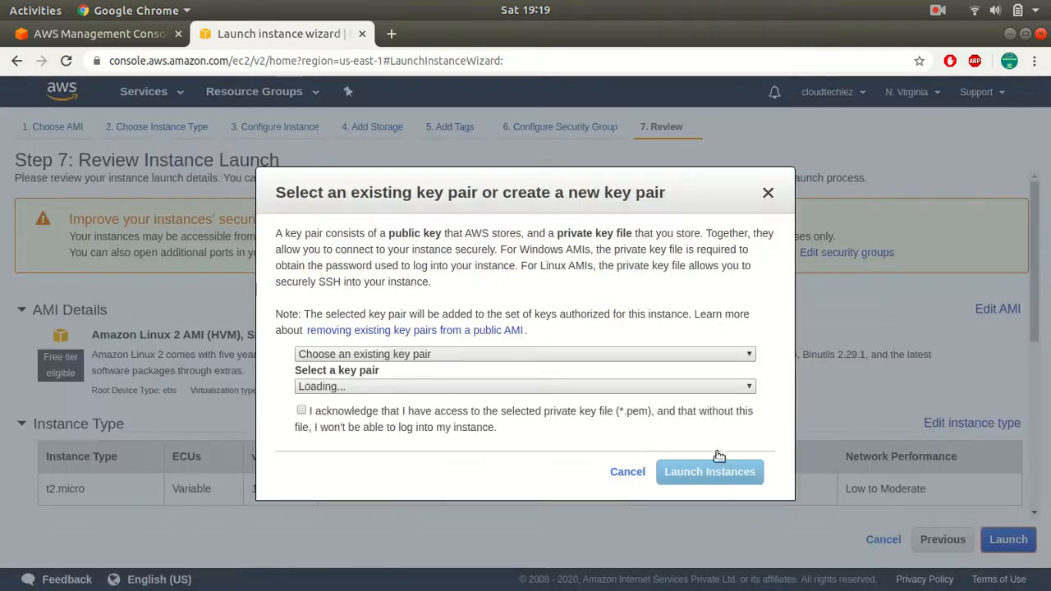
pyautogui.click(544, 413)
pyautogui.click(700, 478)
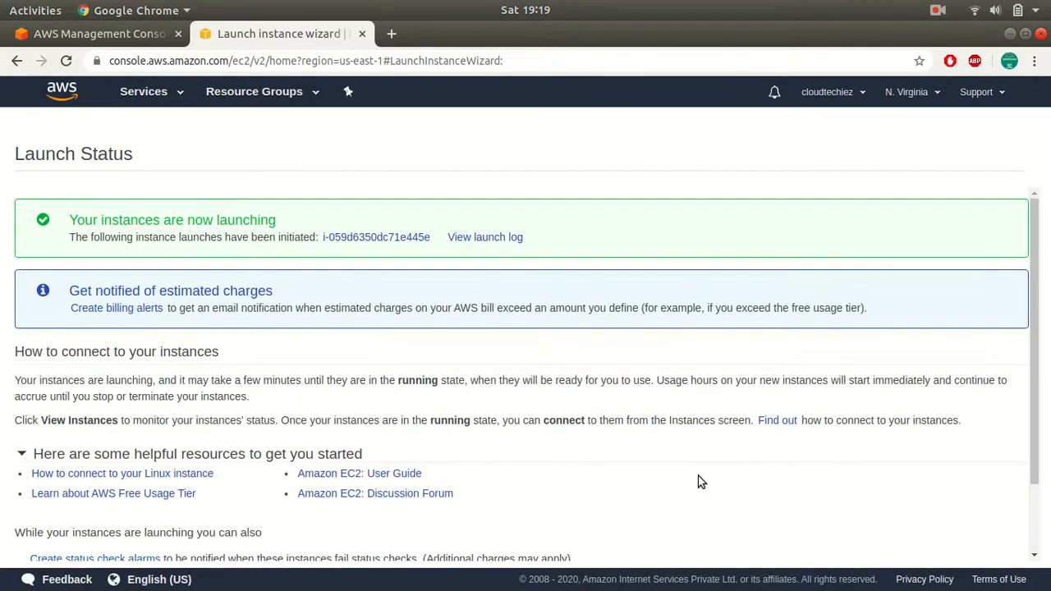
pyautogui.scroll(-2, 813, 431)
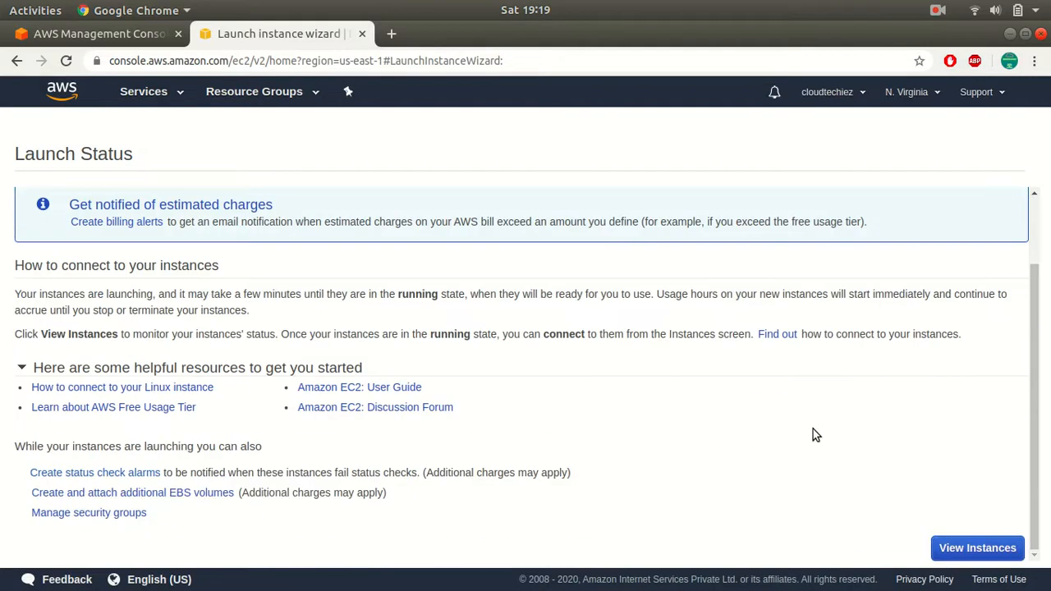
pyautogui.click(978, 549)
# Step: Look over the region's list of security groups and return to the EC2 instances list
pyautogui.scroll(-7, 157, 397)
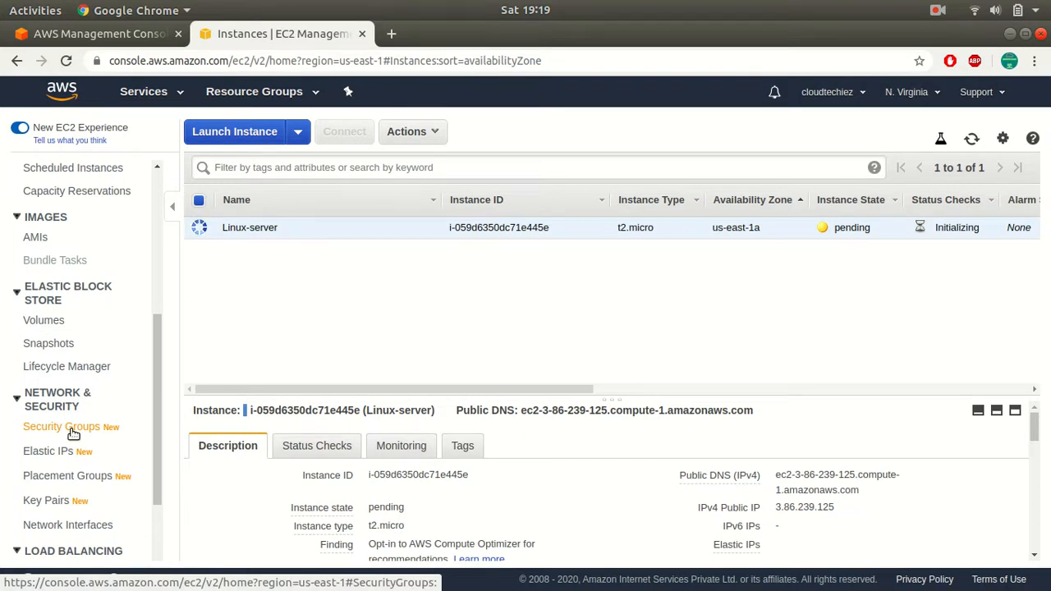
pyautogui.click(90, 430)
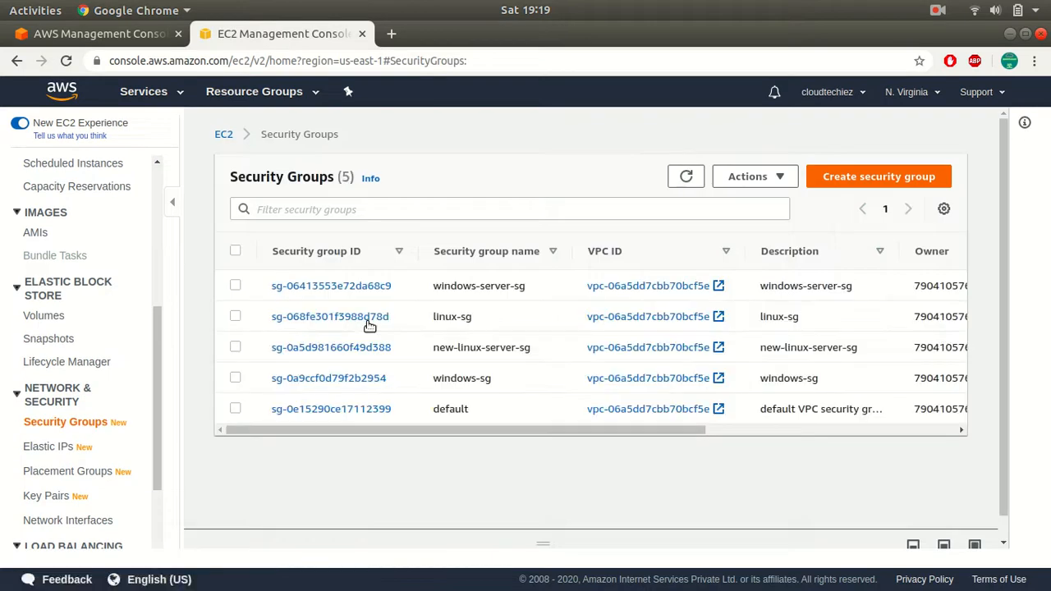
pyautogui.scroll(5, 95, 368)
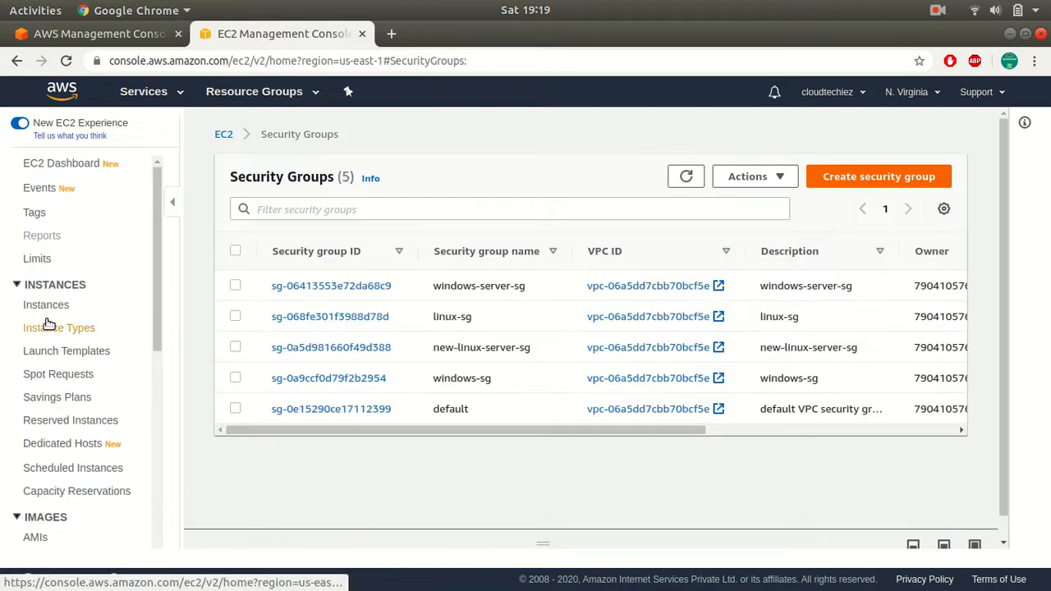
pyautogui.click(41, 307)
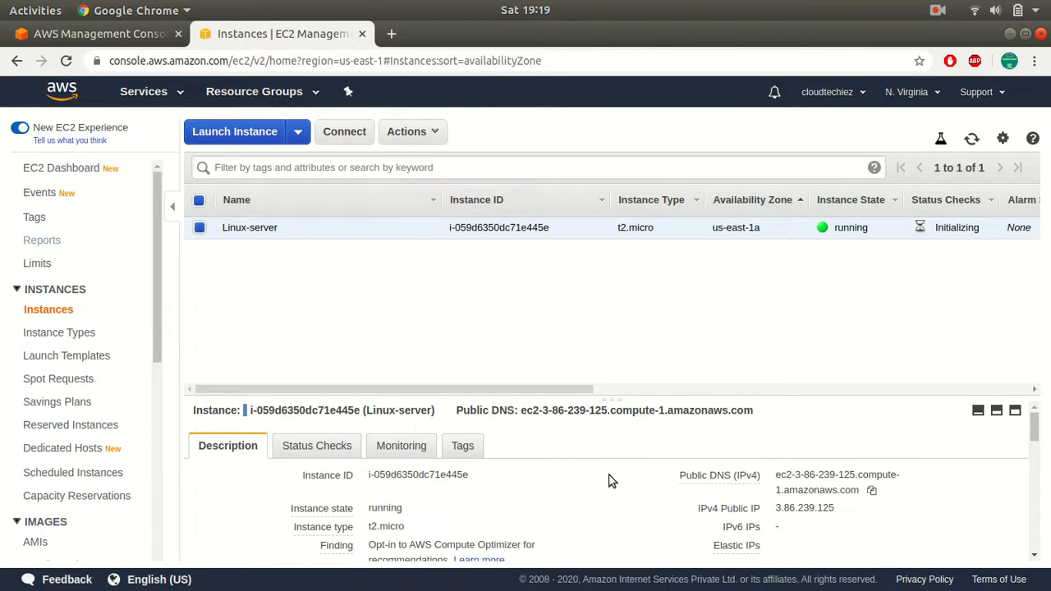
# Step: Open new-linux-server-sg from the Linux-server instance's details and examine its inbound rules in the rule editor
pyautogui.scroll(-1, 493, 472)
pyautogui.scroll(-3, 512, 506)
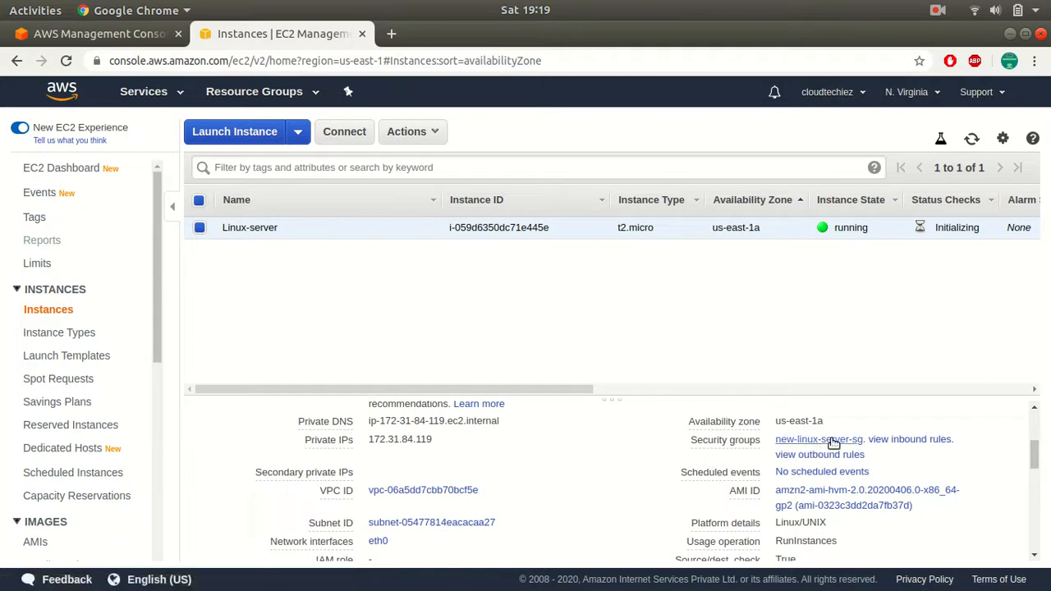
pyautogui.click(789, 443)
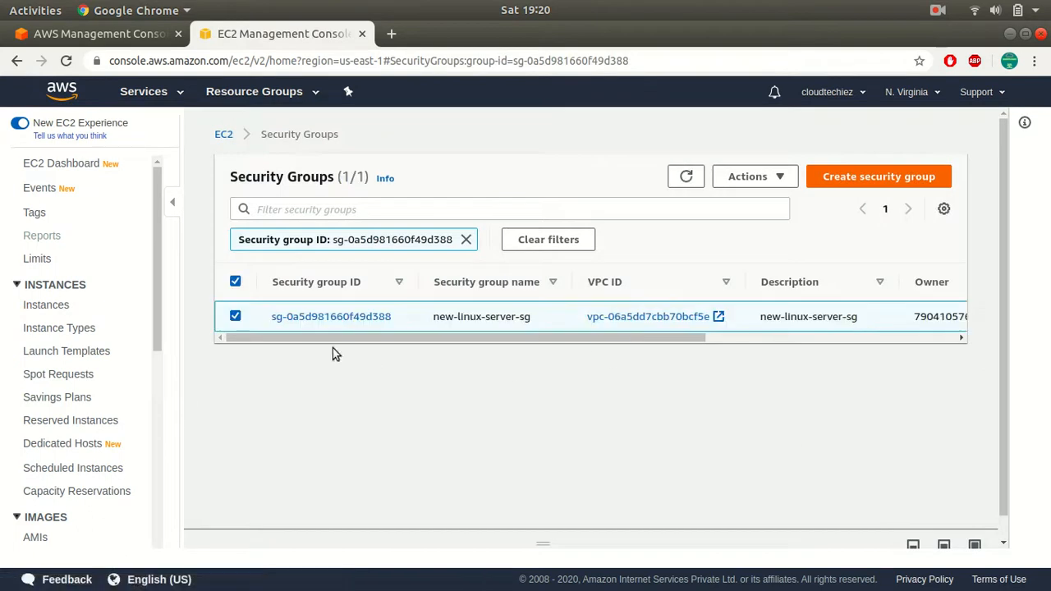
pyautogui.click(346, 320)
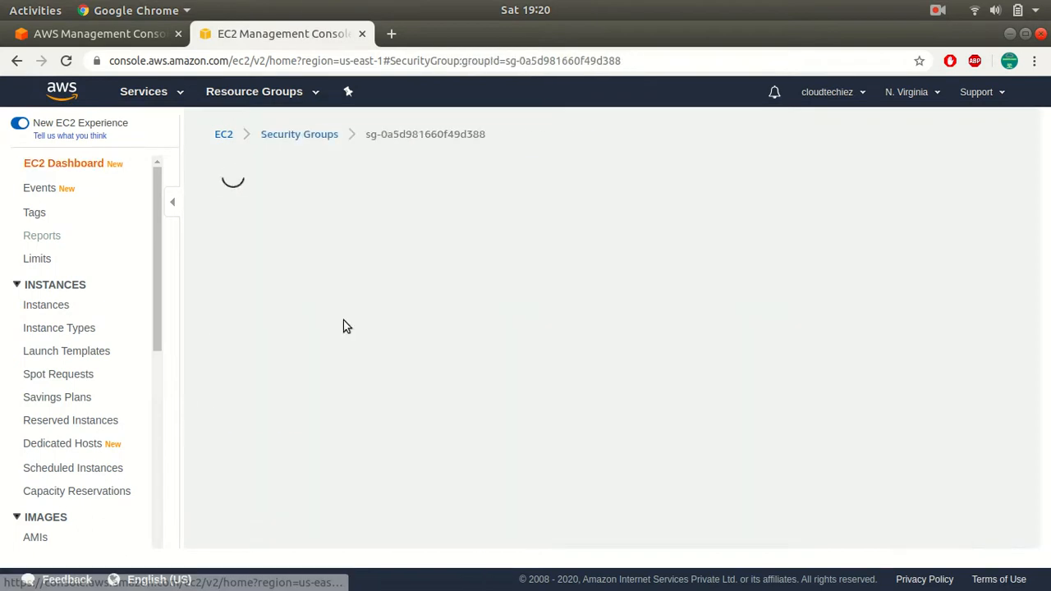
pyautogui.click(877, 503)
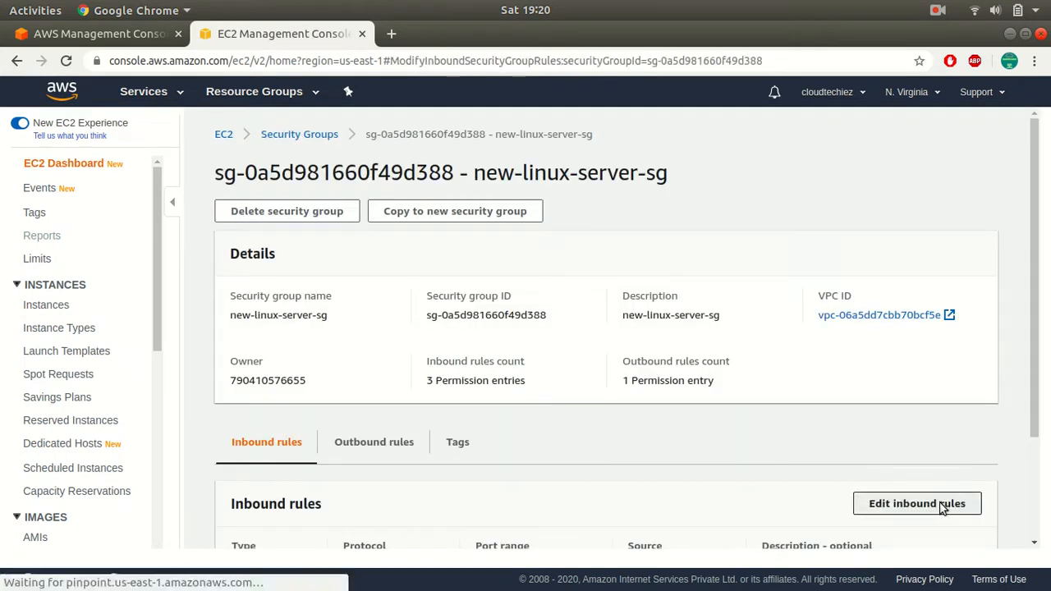
pyautogui.scroll(-2, 254, 480)
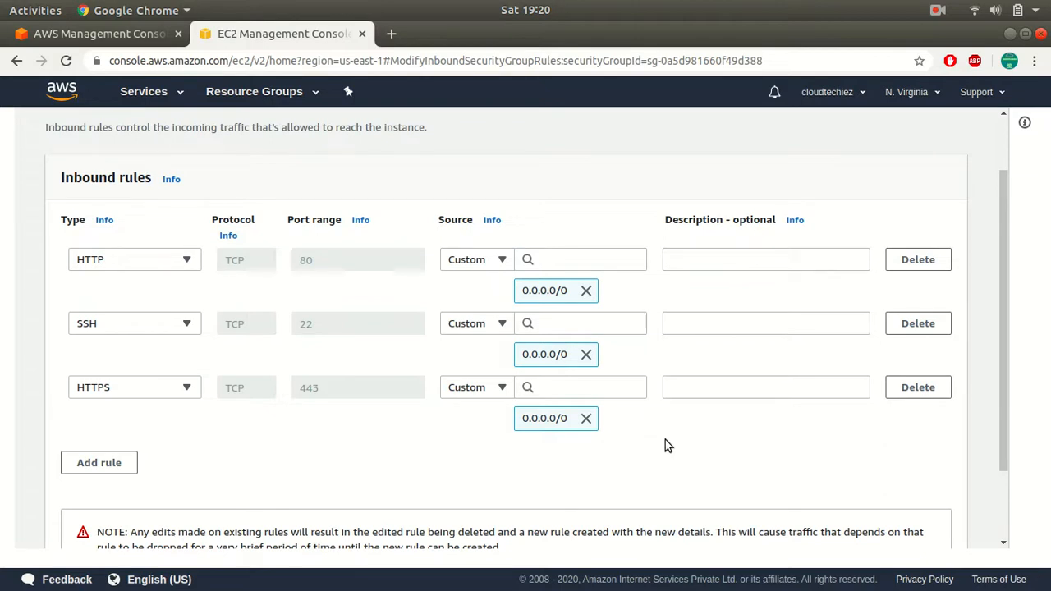
pyautogui.hotkey('alt', 'Tab')
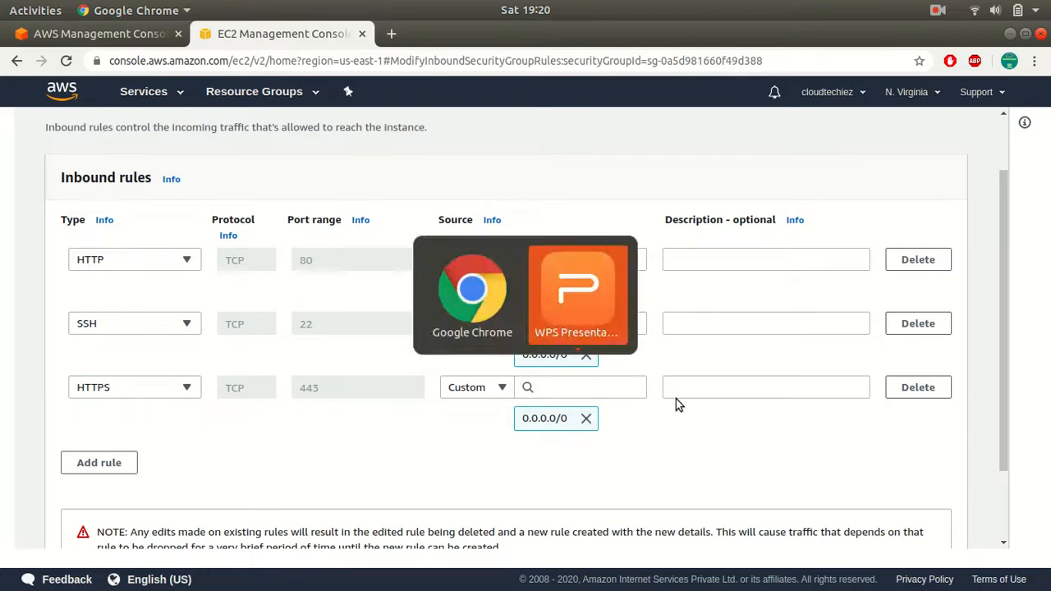
pyautogui.press('Right')
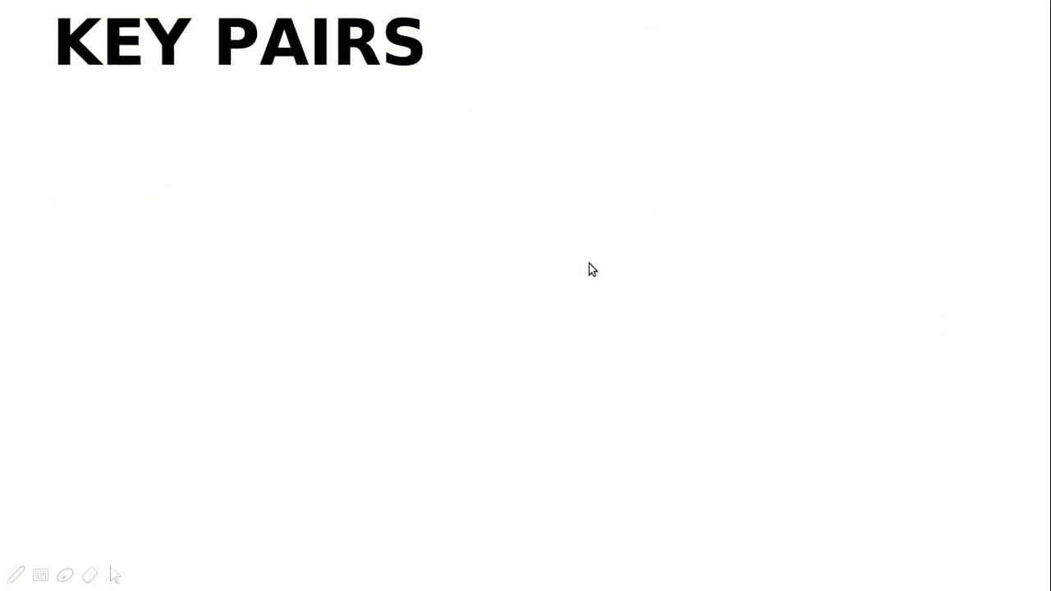
pyautogui.press('Right')
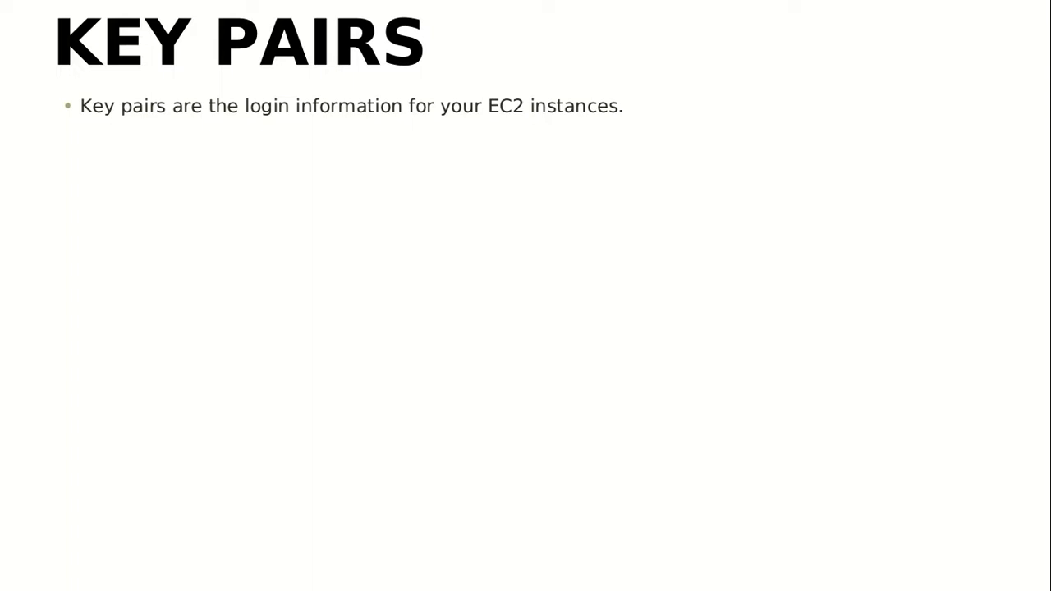
pyautogui.press('Right')
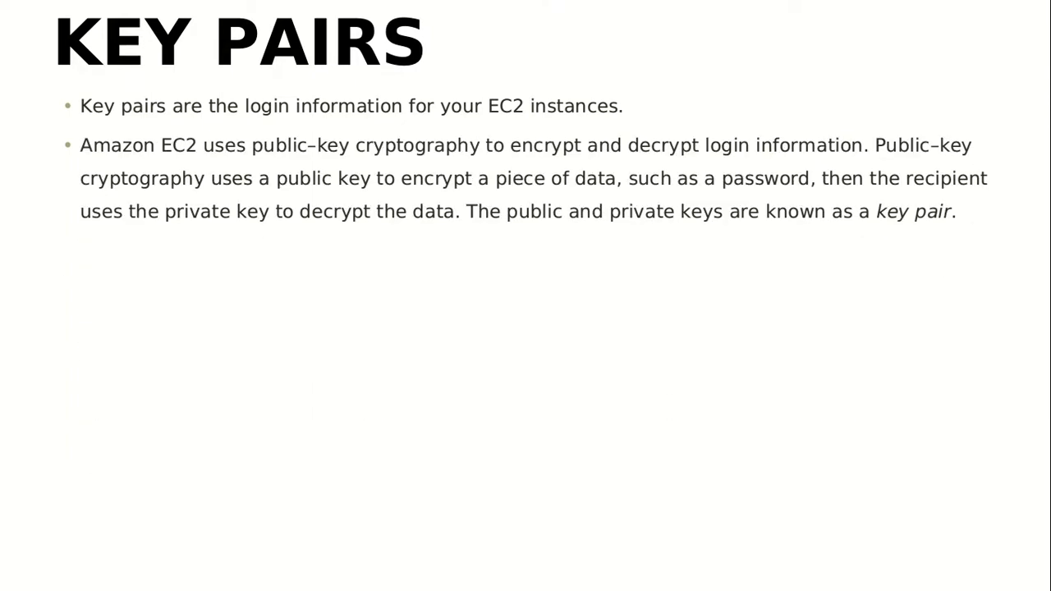